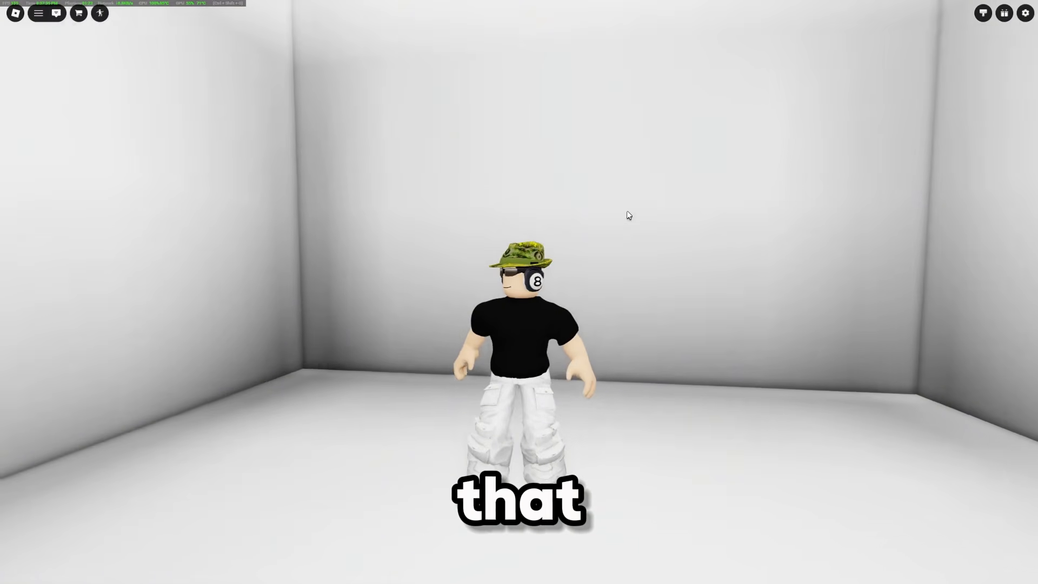
{"action": "right_click_drag", "start_coordinate": [635, 271], "coordinate": [636, 256]}
{"action": "scroll", "coordinate": [636, 282], "scroll_direction": "up", "scroll_amount": 1}
{"action": "scroll", "coordinate": [629, 320], "scroll_direction": "down", "scroll_amount": 1}
{"action": "key", "text": "w"}
{"action": "key", "text": "s"}
{"action": "scroll", "coordinate": [628, 269], "scroll_direction": "up", "scroll_amount": 1}
{"action": "scroll", "coordinate": [629, 270], "scroll_direction": "down", "scroll_amount": 1}
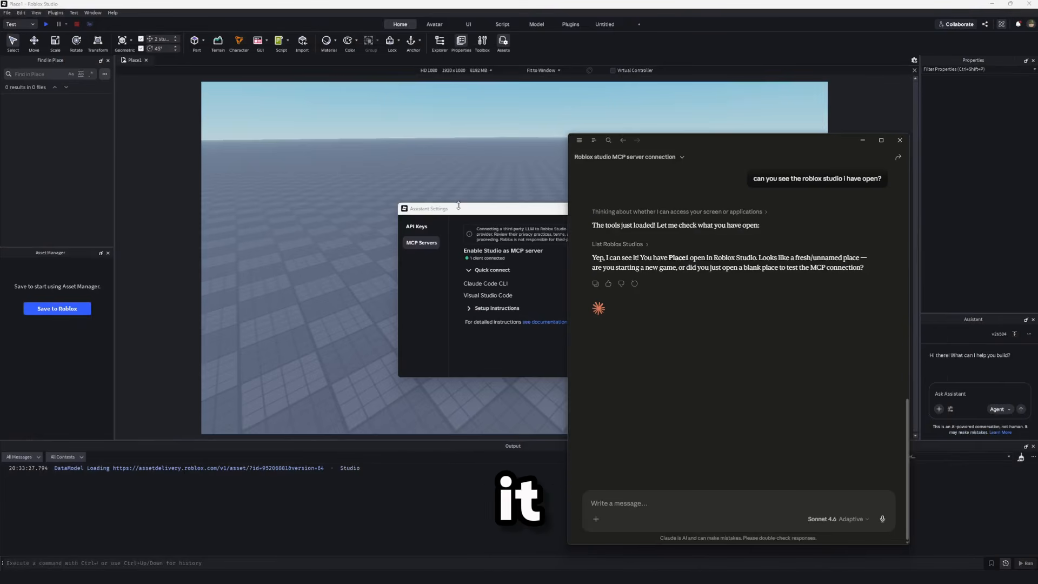
{"action": "left_click_drag", "start_coordinate": [679, 142], "coordinate": [752, 159]}
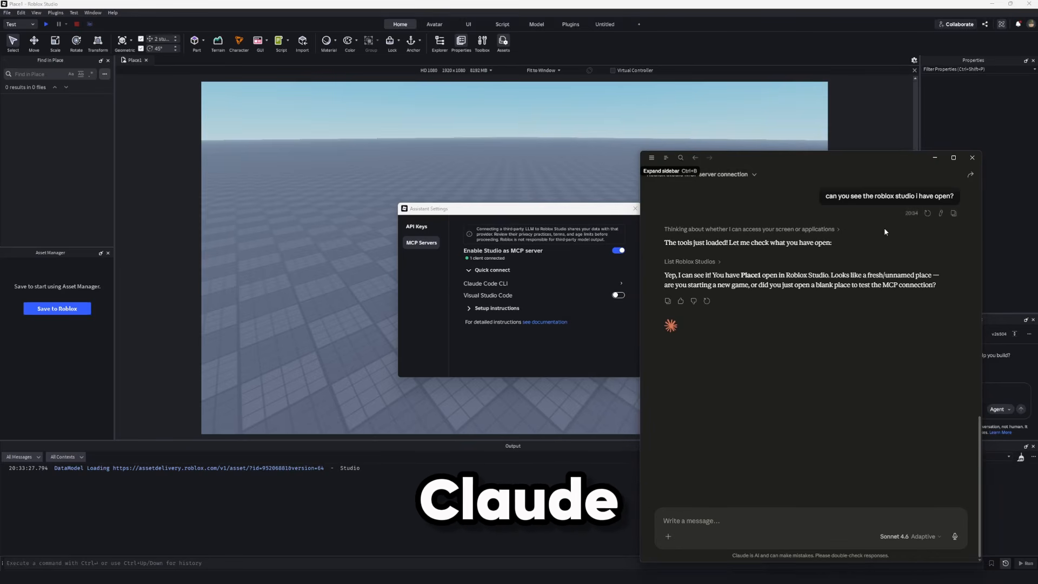
{"action": "scroll", "coordinate": [890, 244], "scroll_direction": "up", "scroll_amount": 1}
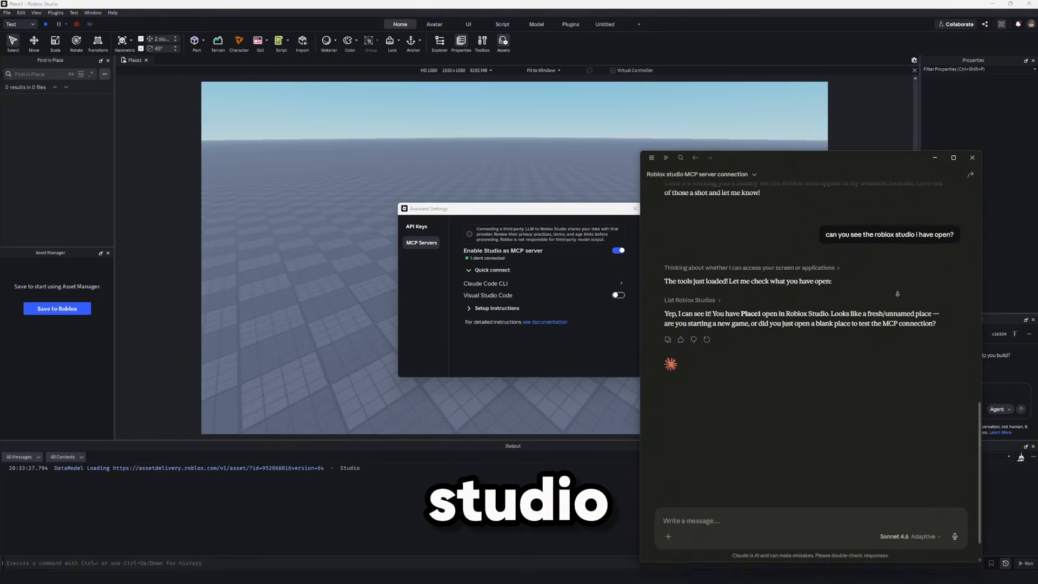
{"action": "scroll", "coordinate": [897, 294], "scroll_direction": "down", "scroll_amount": 1}
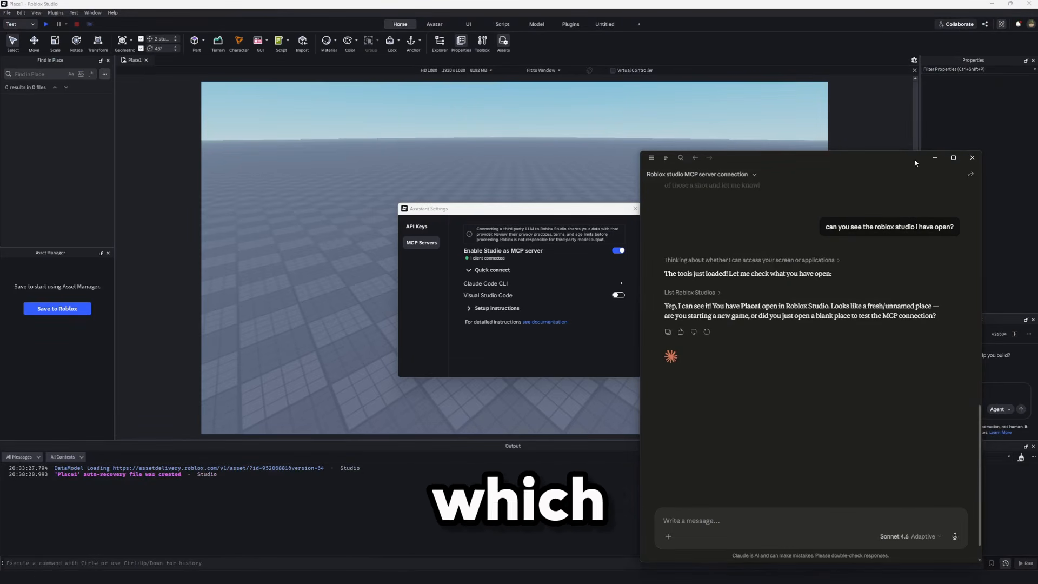
{"action": "left_click_drag", "start_coordinate": [915, 163], "coordinate": [905, 130]}
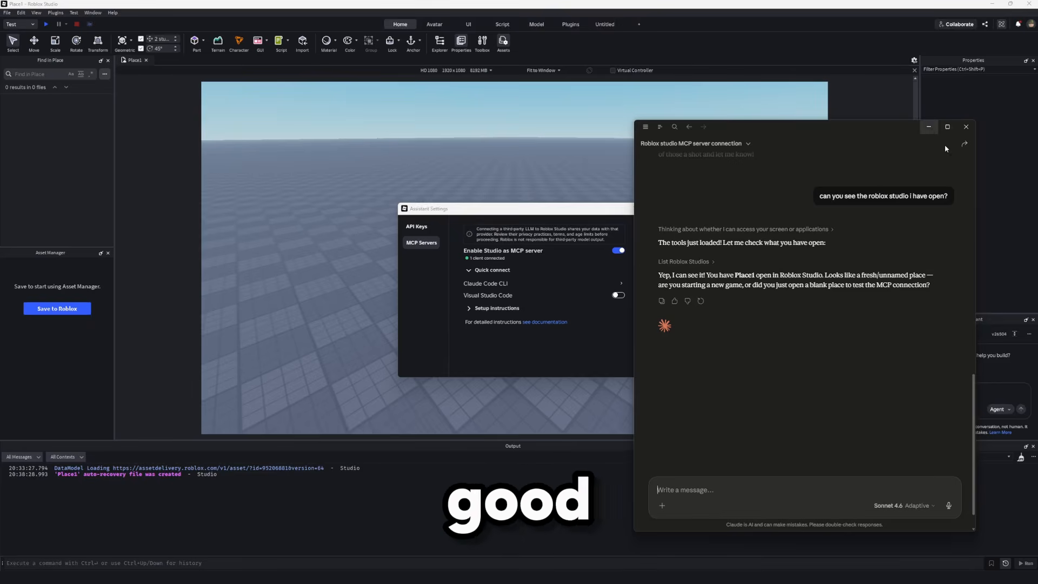
Clear the chat window and old settings dialog away, reopen the Studio Assistant, and open its MCP server settings
{"action": "left_click_drag", "start_coordinate": [901, 125], "coordinate": [548, 177]}
{"action": "left_click", "coordinate": [1014, 36]}
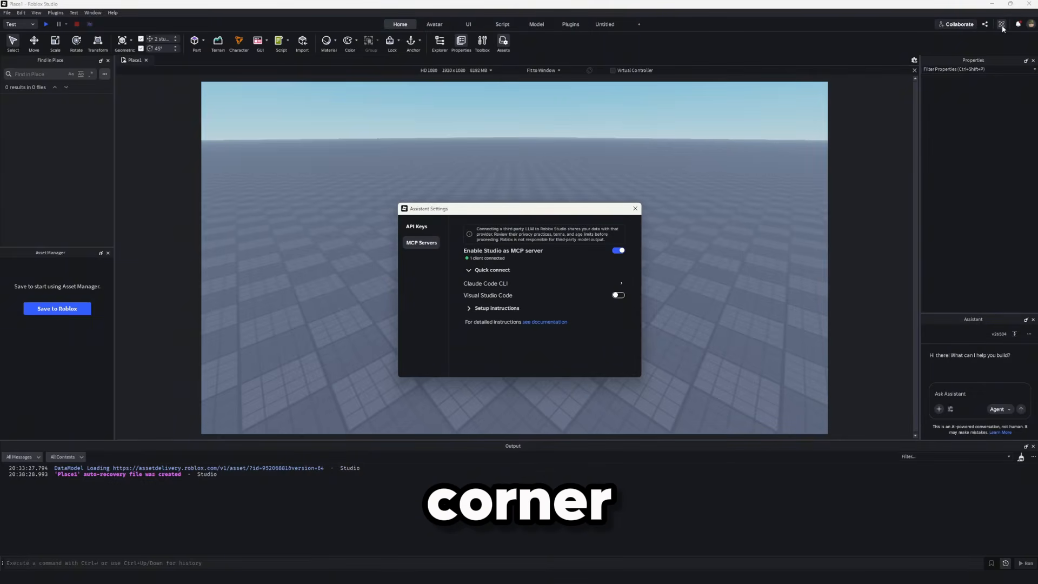
{"action": "left_click", "coordinate": [635, 208]}
{"action": "left_click", "coordinate": [1005, 25]}
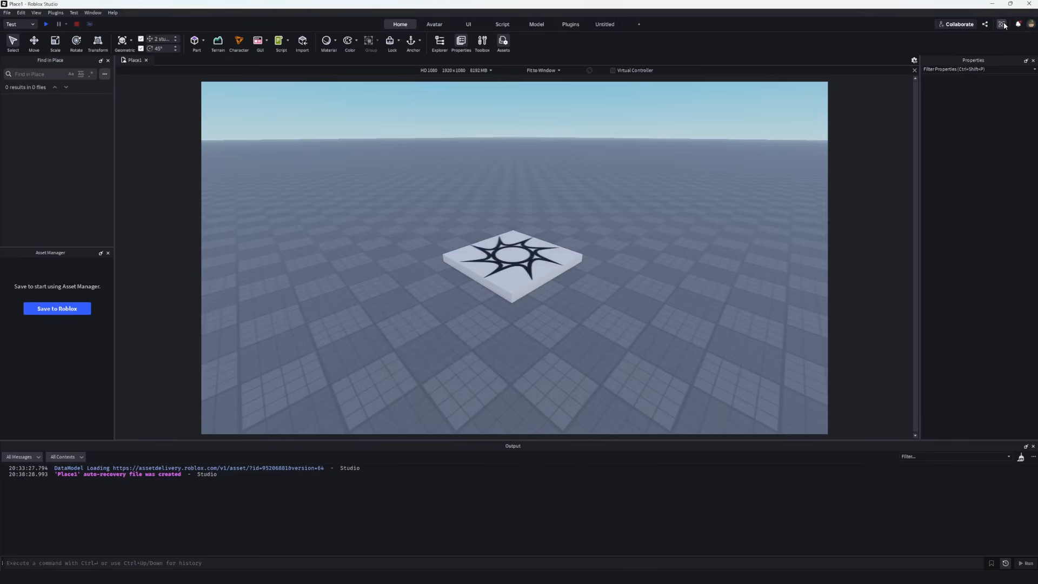
{"action": "left_click", "coordinate": [1004, 25]}
{"action": "left_click", "coordinate": [1029, 334]}
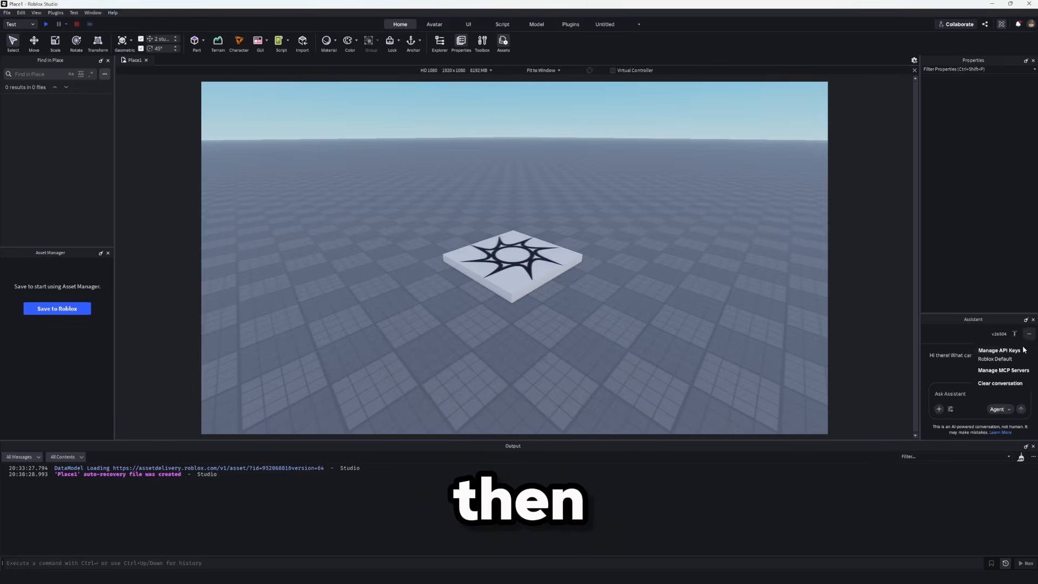
{"action": "left_click", "coordinate": [1006, 371]}
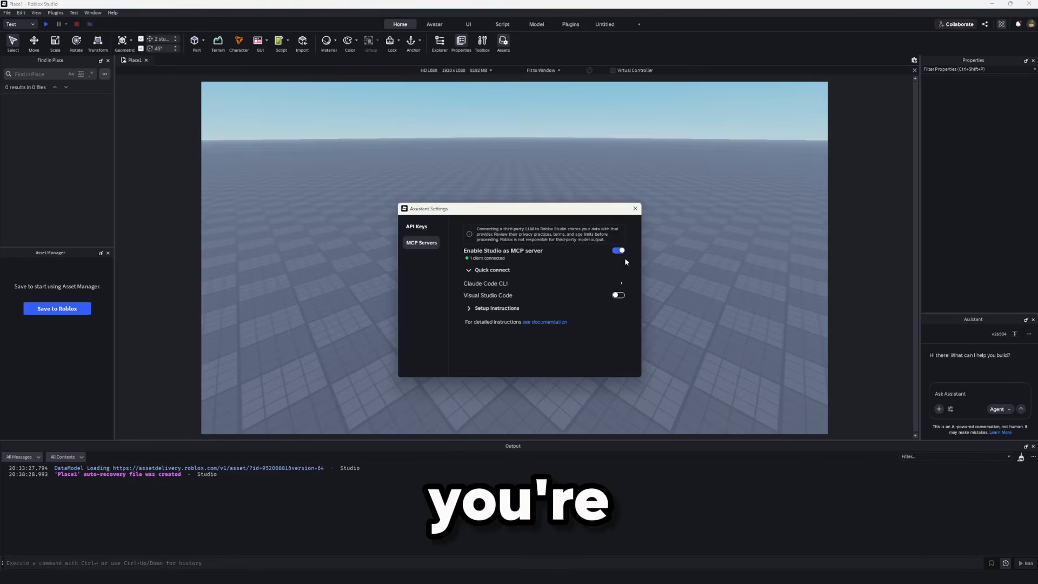
Expand the MCP setup instructions and copy the JSON configuration
{"action": "left_click", "coordinate": [500, 310]}
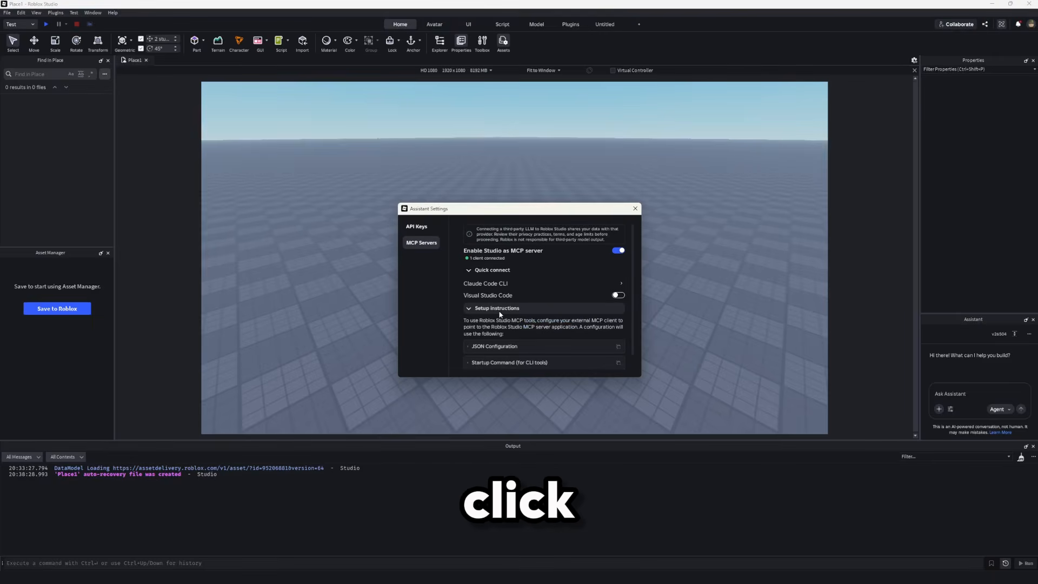
{"action": "scroll", "coordinate": [508, 351], "scroll_direction": "down", "scroll_amount": 1}
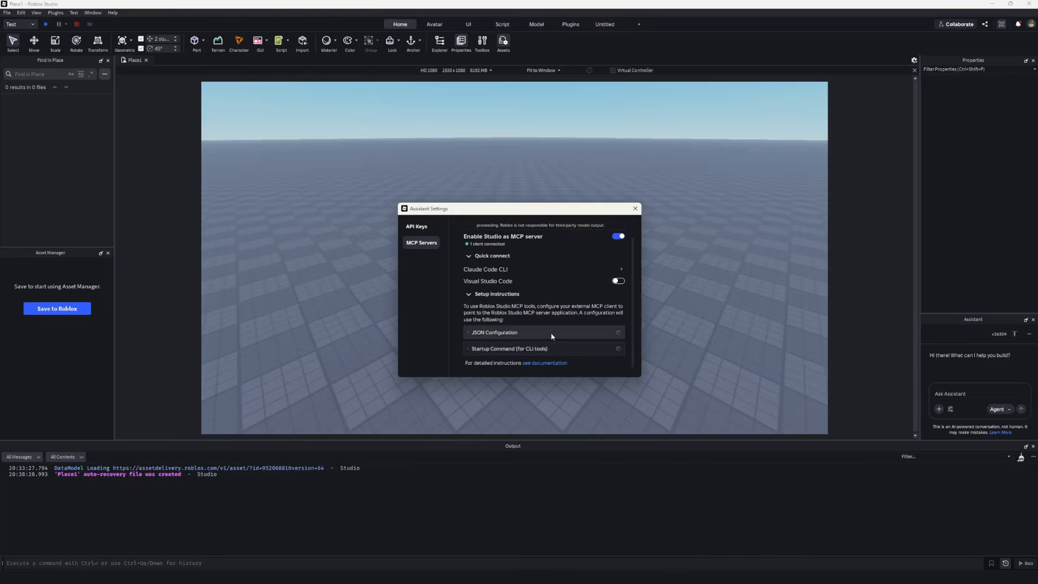
{"action": "left_click", "coordinate": [619, 334]}
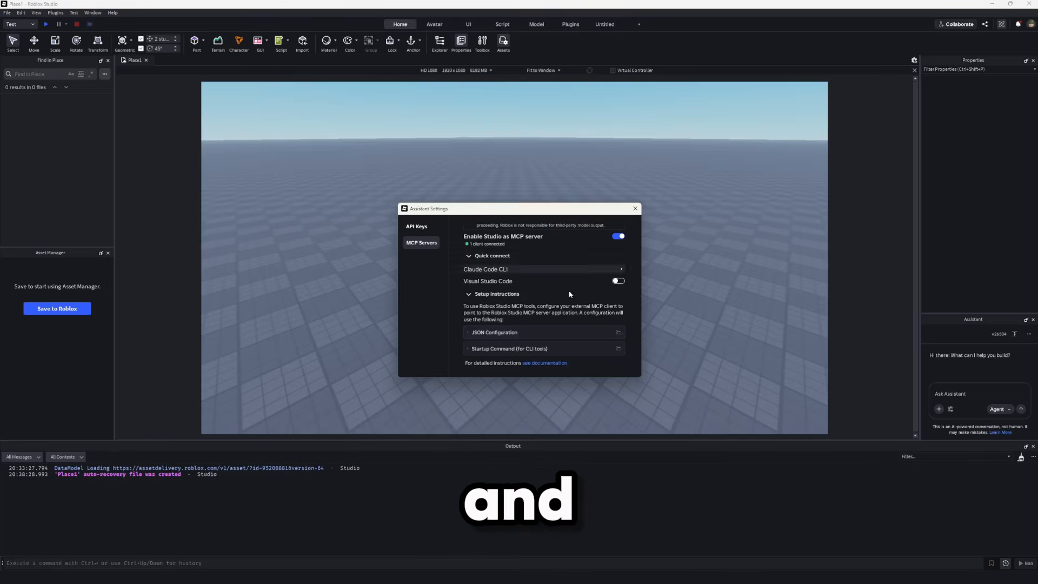
Bring up Claude, move its window aside, and paste the copied MCP configuration into claude_desktop_config.json in Visual Studio Code
{"action": "key", "text": "alt+Tab"}
{"action": "left_click_drag", "start_coordinate": [493, 177], "coordinate": [786, 124]}
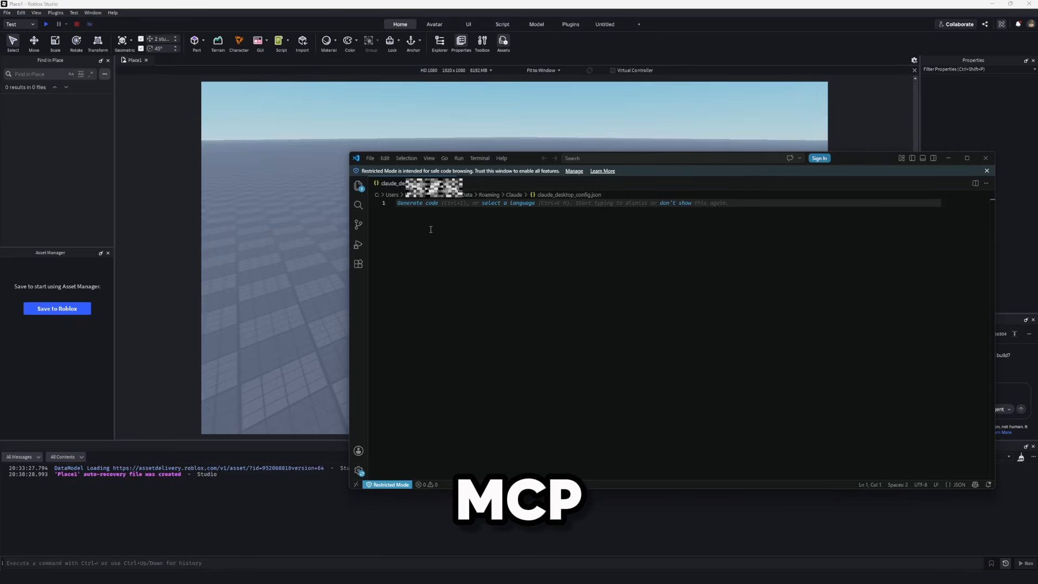
{"action": "key", "text": "ctrl+v"}
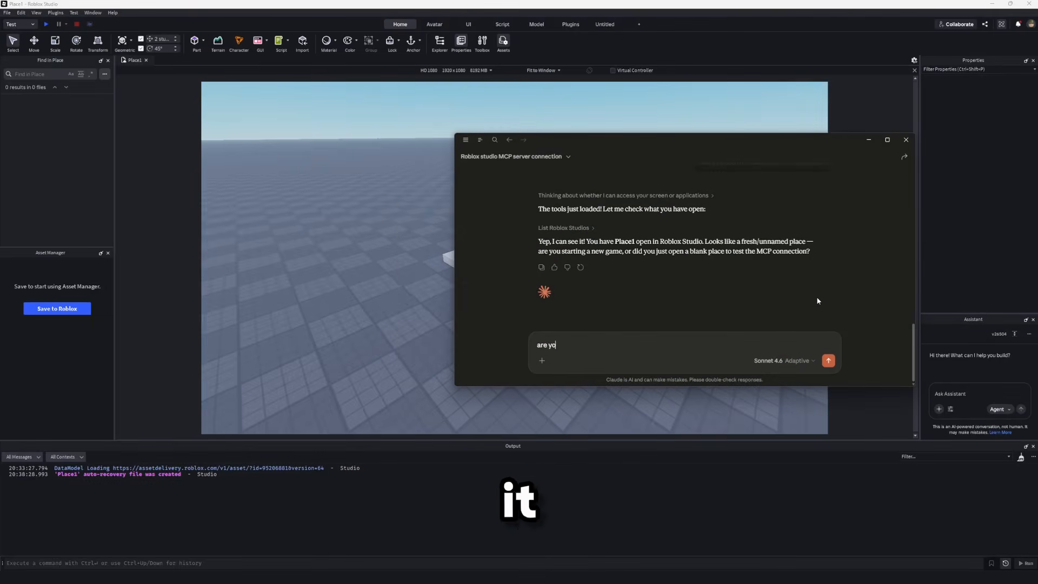
Ask Claude "are you connected to roblox studio?"
{"action": "type", "text": "u connected"}
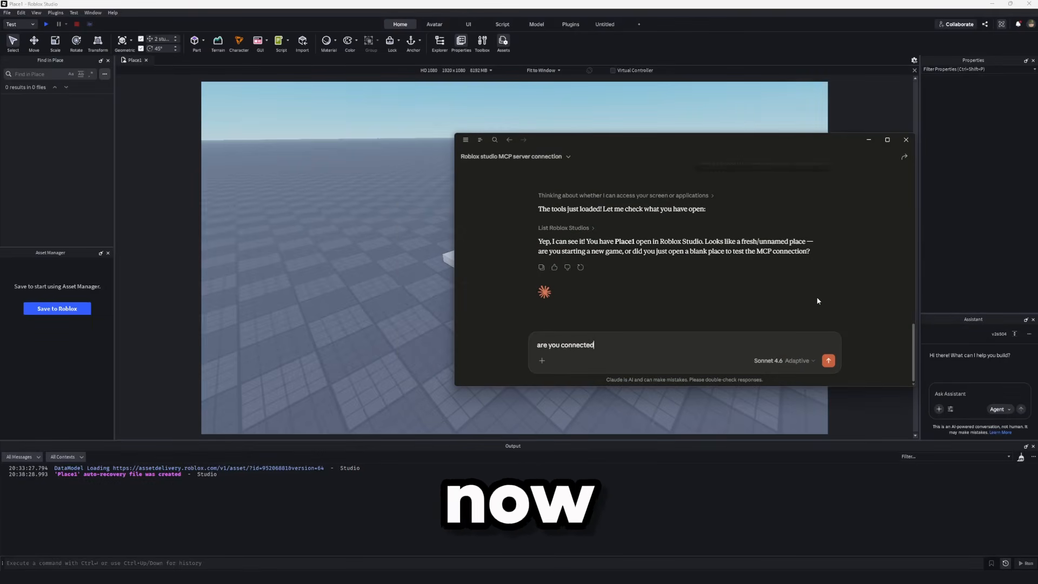
{"action": "type", "text": " to roblox studio?"}
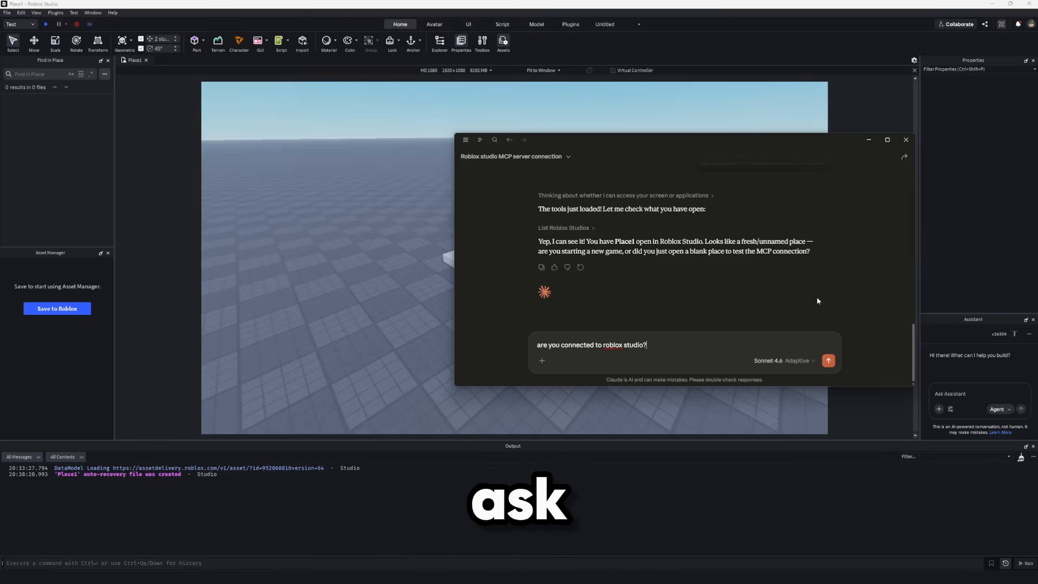
{"action": "key", "text": "Return"}
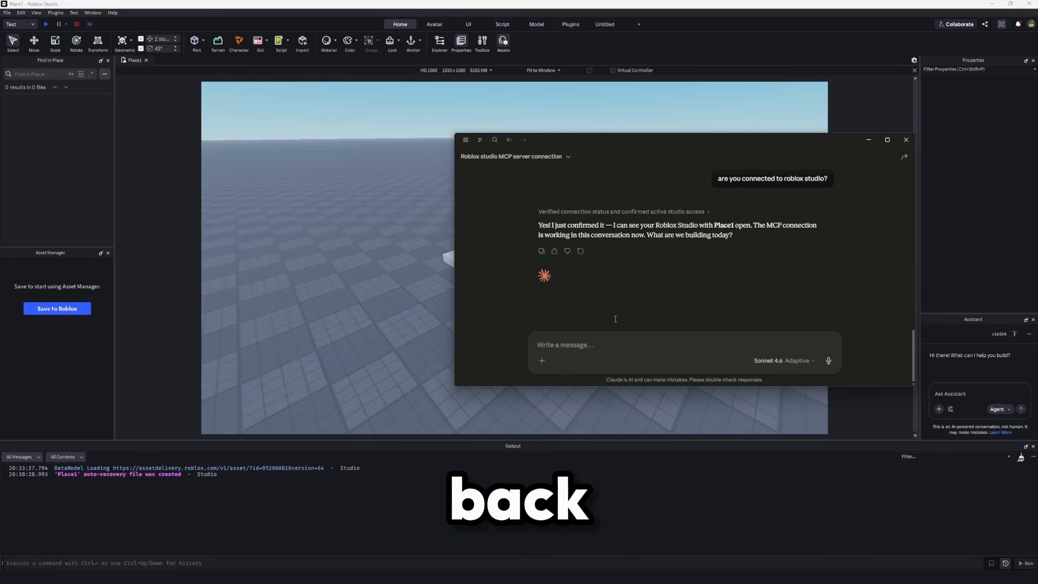
Move the Claude window aside and check the client connection status in the Studio Assistant's MCP server settings
{"action": "left_click_drag", "start_coordinate": [646, 144], "coordinate": [694, 283]}
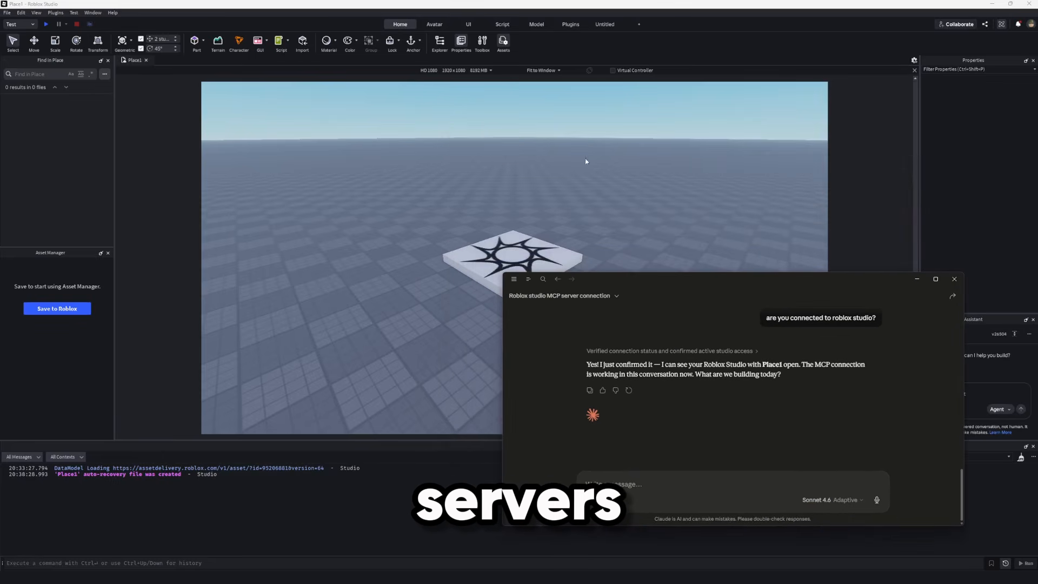
{"action": "left_click_drag", "start_coordinate": [848, 281], "coordinate": [746, 245]}
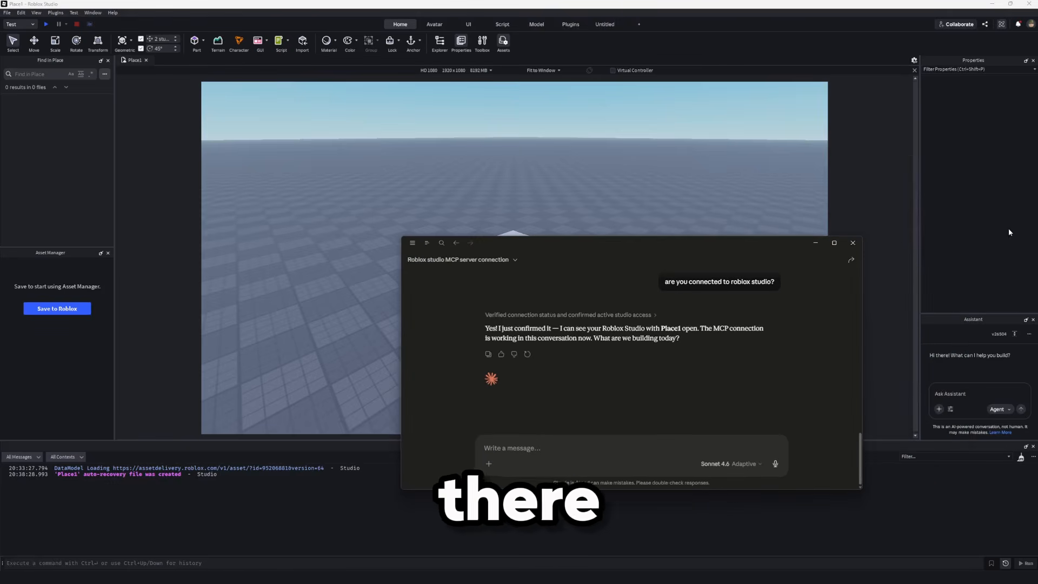
{"action": "left_click", "coordinate": [1029, 334]}
{"action": "left_click", "coordinate": [997, 370]}
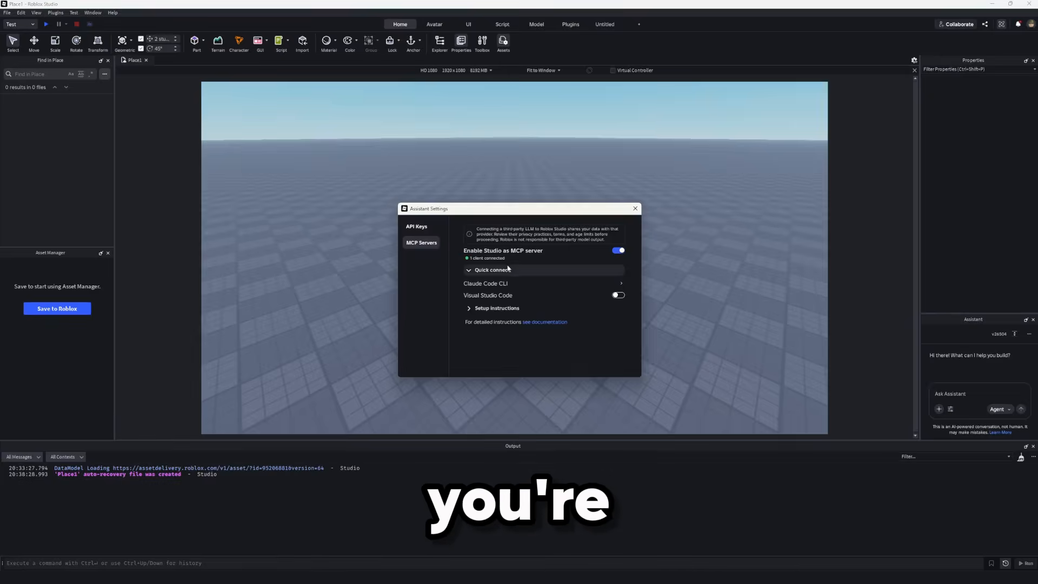
{"action": "left_click_drag", "start_coordinate": [692, 334], "coordinate": [720, 295]}
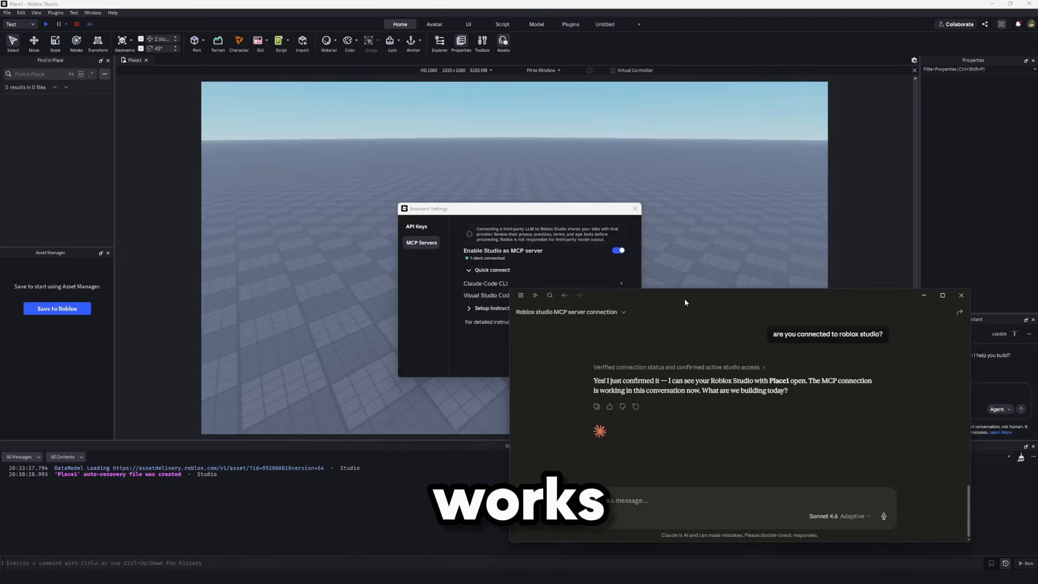
Send Claude the request "okay add a red brick to my workspace" and position its window so the viewport is visible
{"action": "left_click_drag", "start_coordinate": [700, 306], "coordinate": [673, 156]}
{"action": "type", "text": "okay add a red brick to my workspace"}
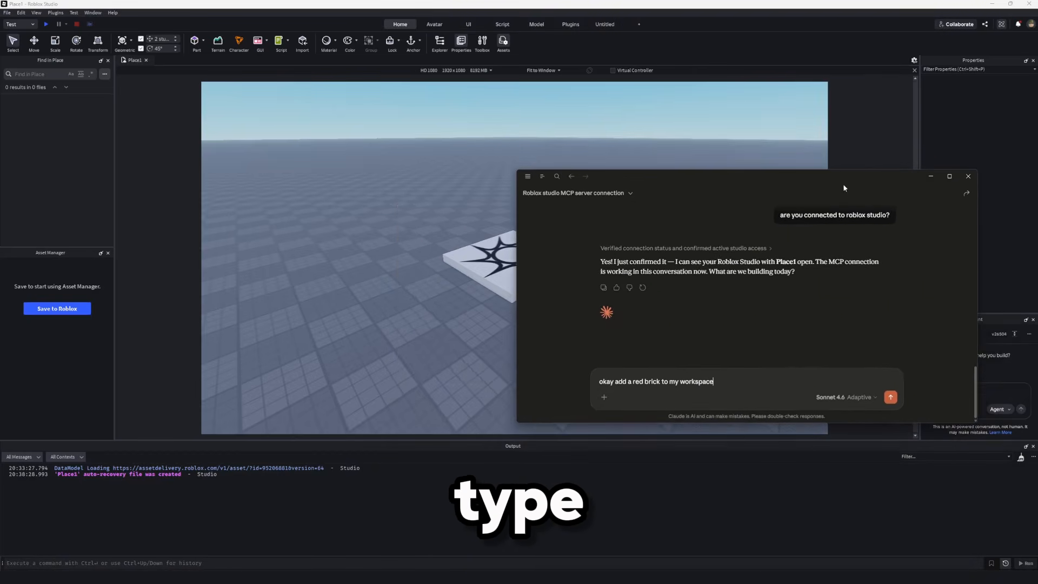
{"action": "mouse_move", "coordinate": [843, 183]}
{"action": "left_mouse_down"}
{"action": "mouse_move", "coordinate": [849, 206]}
{"action": "mouse_move", "coordinate": [837, 196]}
{"action": "left_mouse_up"}
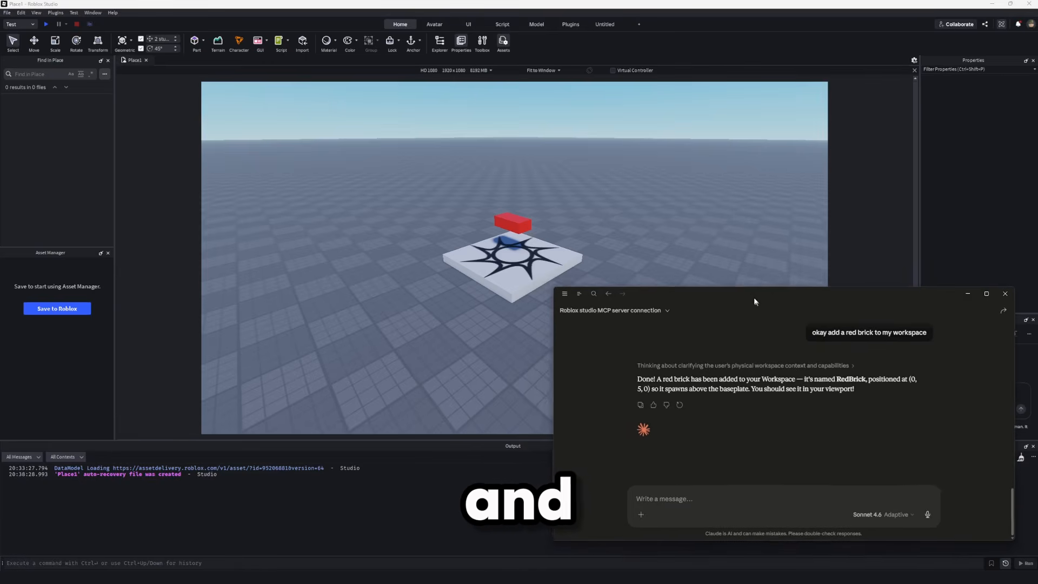
{"action": "left_click_drag", "start_coordinate": [754, 298], "coordinate": [757, 262]}
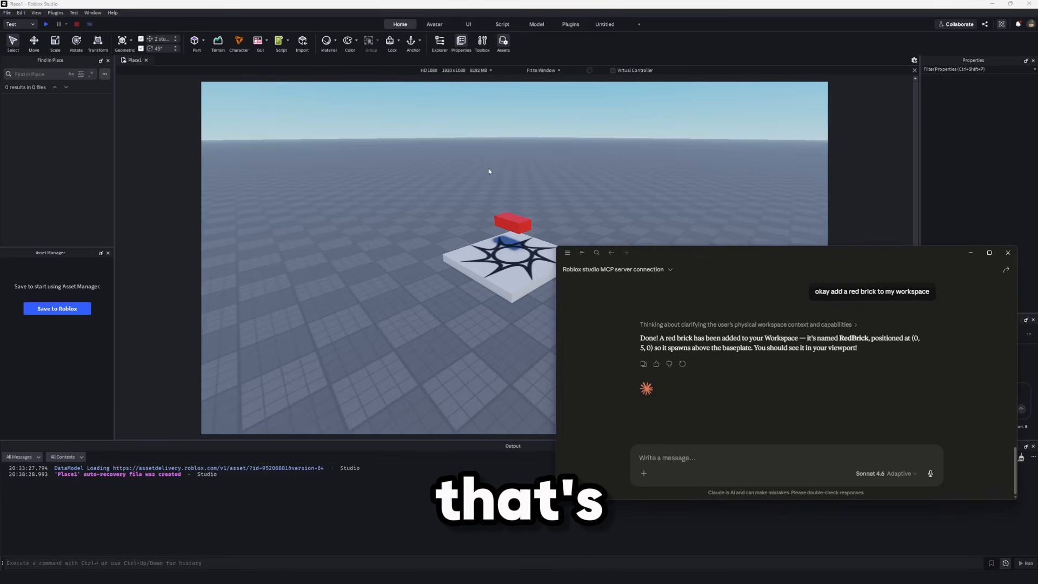
{"action": "left_click_drag", "start_coordinate": [754, 262], "coordinate": [780, 262]}
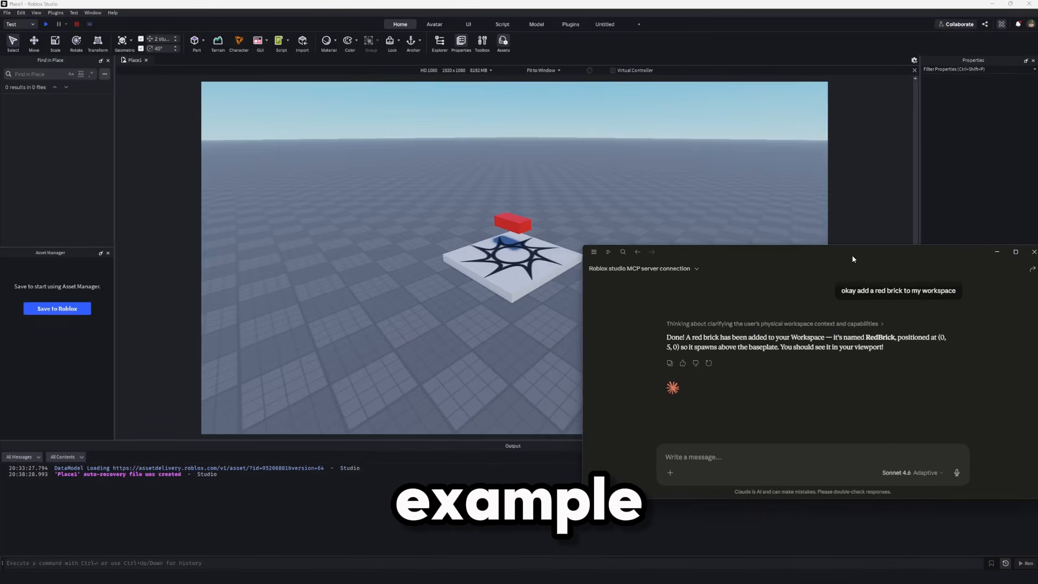
Uncover the brick in the viewport and draft the Claude prompt "add an enemy that follows the player and deals 10 damage on contact"
{"action": "left_click_drag", "start_coordinate": [858, 259], "coordinate": [274, 323]}
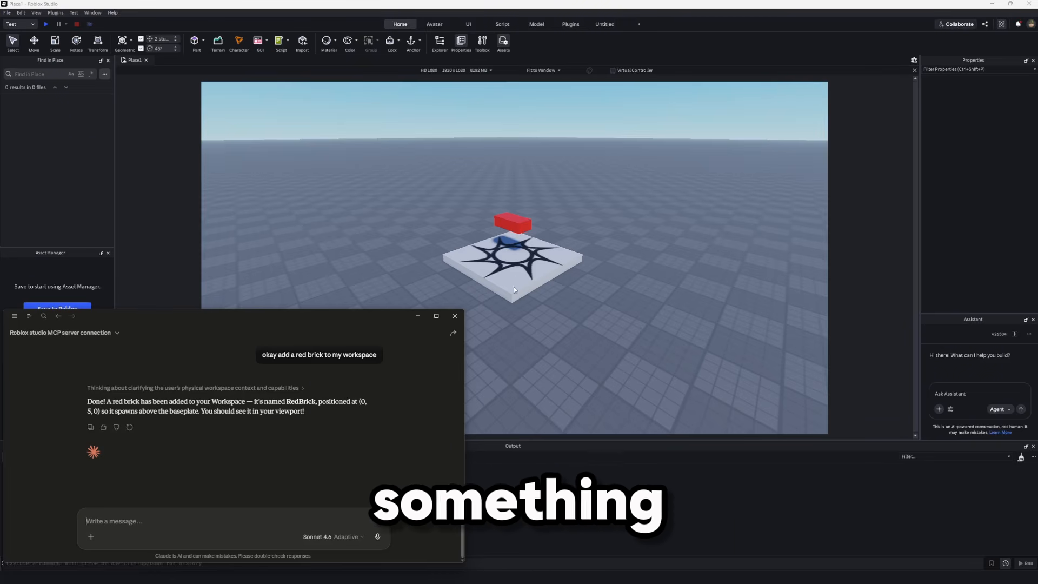
{"action": "type", "text": "add an enemy"}
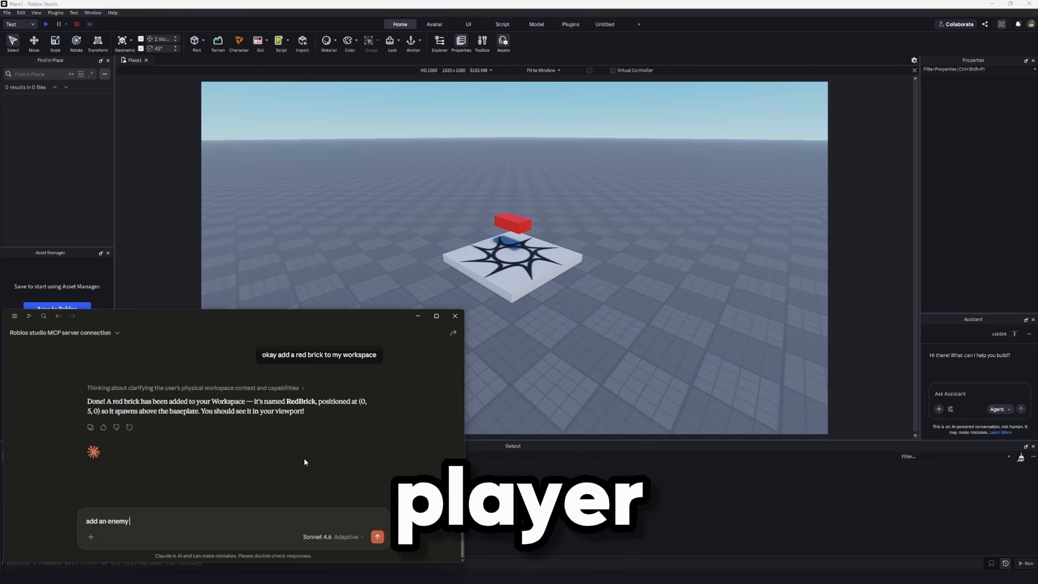
{"action": "type", "text": " that follows the player and"}
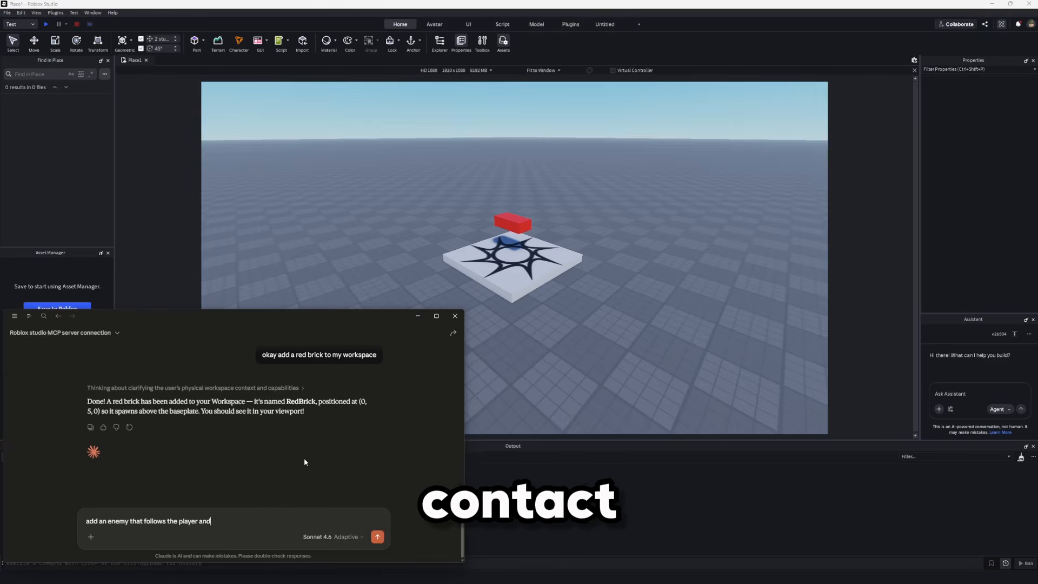
{"action": "type", "text": " deals 10 damage on contact"}
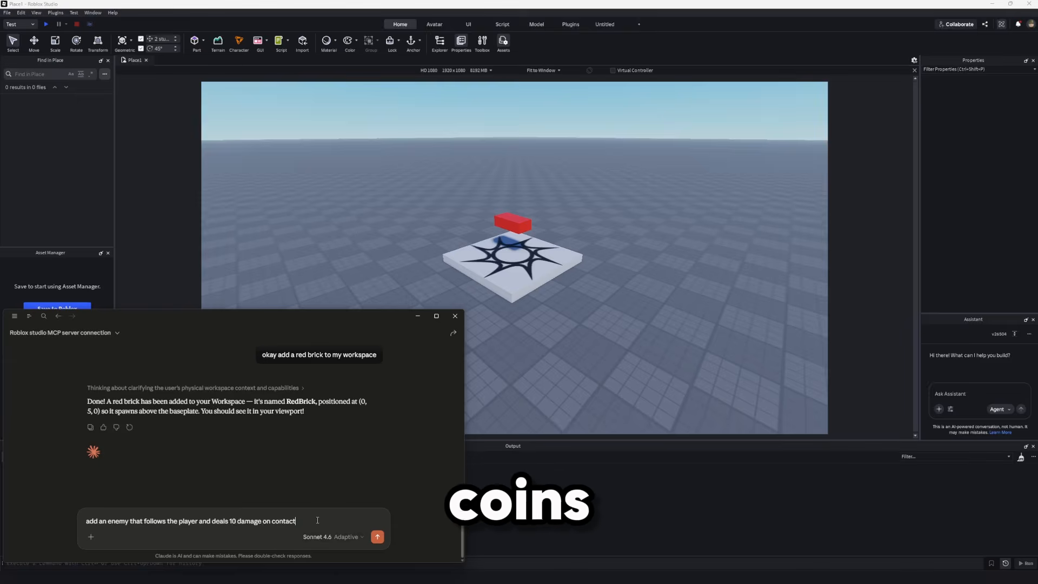
{"action": "left_click_drag", "start_coordinate": [318, 520], "coordinate": [82, 522]}
{"action": "left_click", "coordinate": [245, 523]}
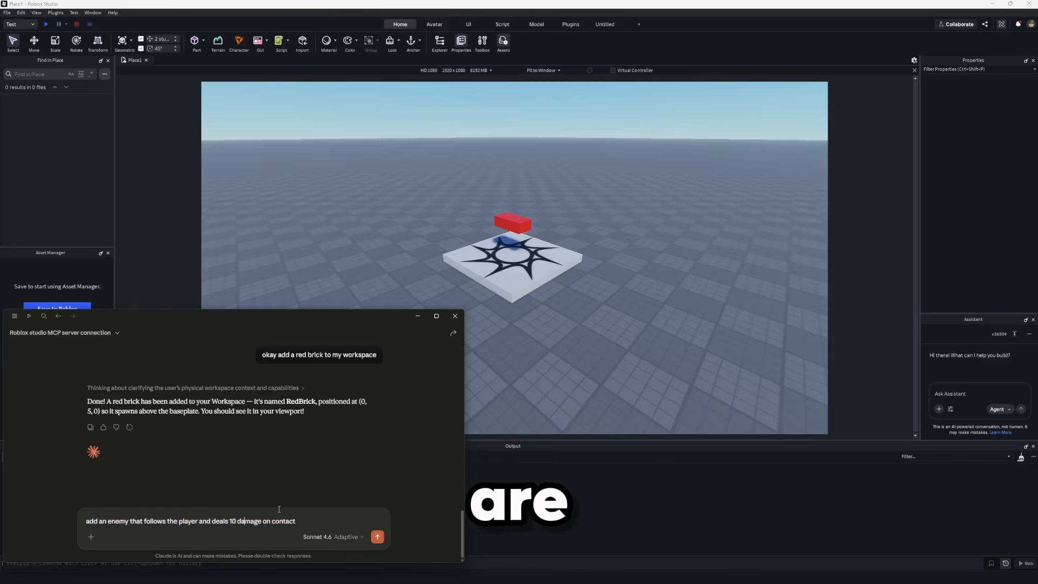
Replace the drafted enemy prompt with "be more specific" and send it
{"action": "key", "text": "ctrl+a"}
{"action": "type", "text": "be more spec"}
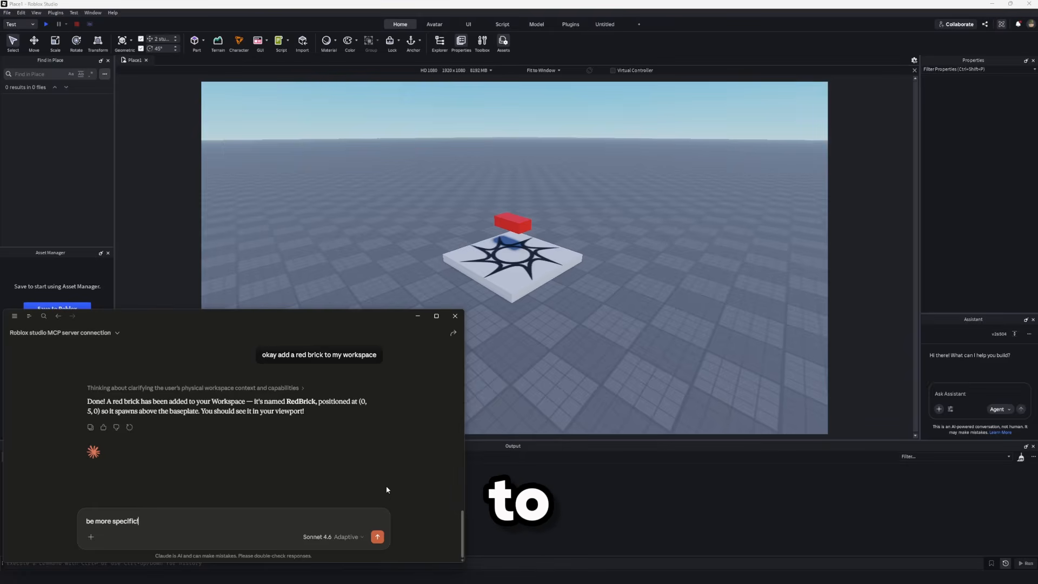
{"action": "key", "text": "Return"}
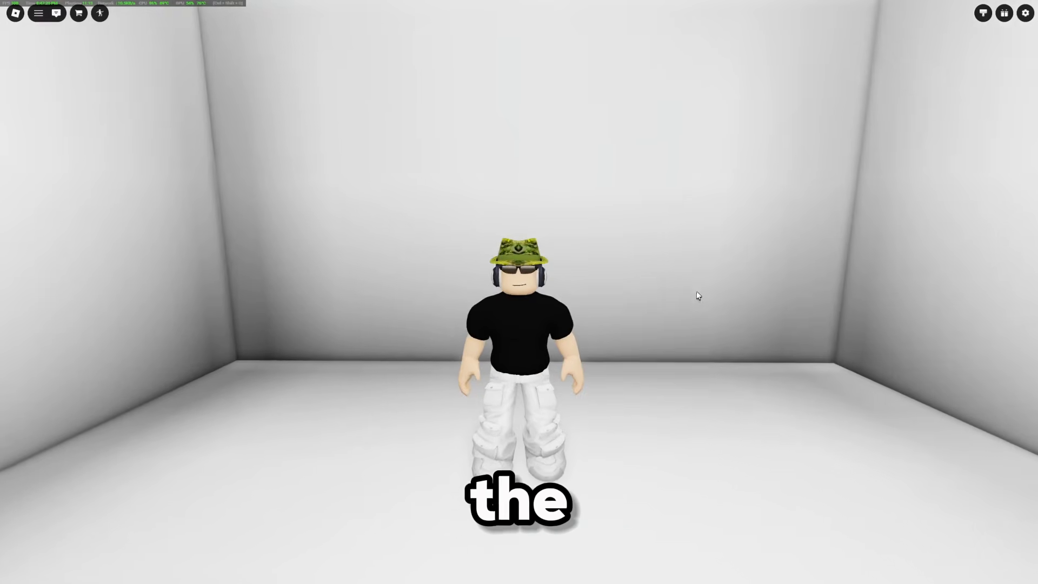
{"action": "right_click_drag", "start_coordinate": [696, 315], "coordinate": [648, 333]}
{"action": "scroll", "coordinate": [696, 314], "scroll_direction": "up", "scroll_amount": 1}
{"action": "scroll", "coordinate": [696, 314], "scroll_direction": "down", "scroll_amount": 1}
{"action": "scroll", "coordinate": [696, 315], "scroll_direction": "up", "scroll_amount": 1}
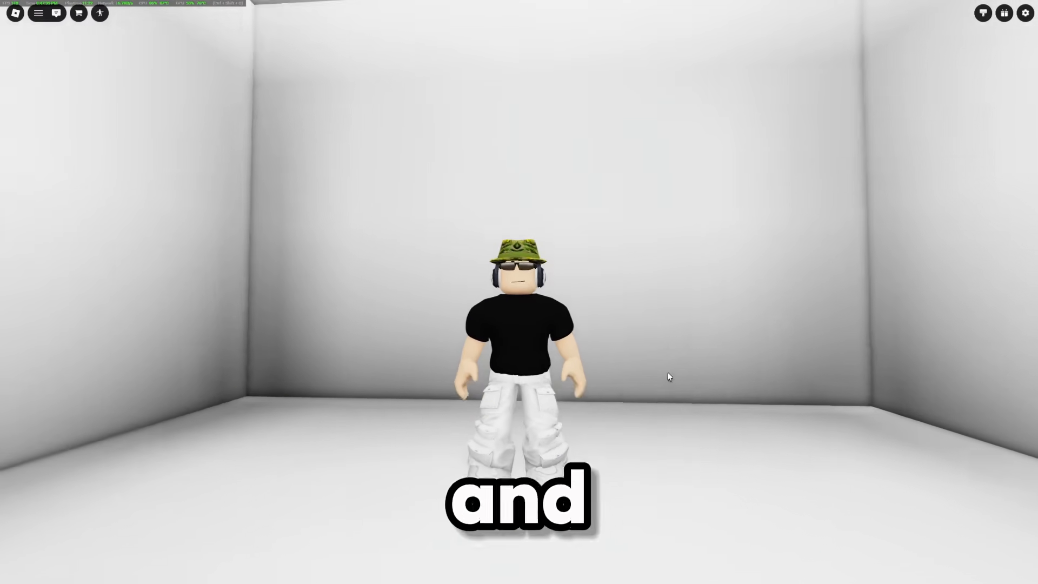